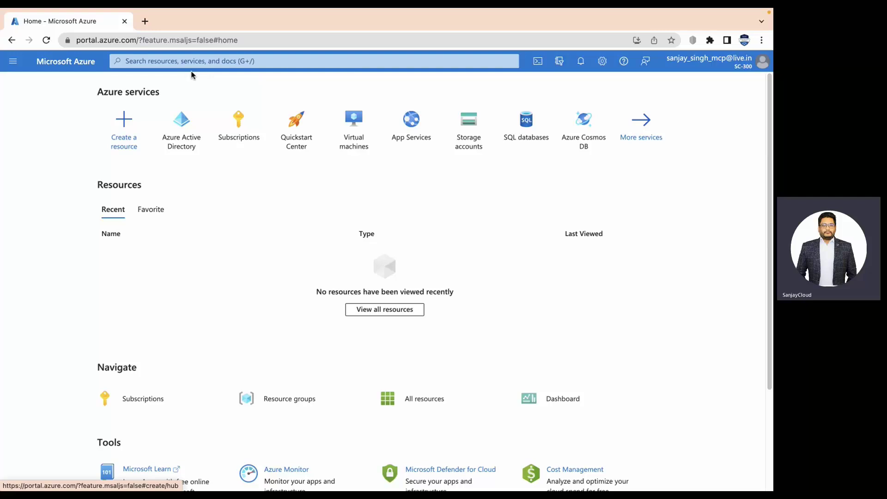
Step: Search the portal for "azure ac" and open the Azure Active Directory service
{"action": "left_click", "coordinate": [200, 60]}
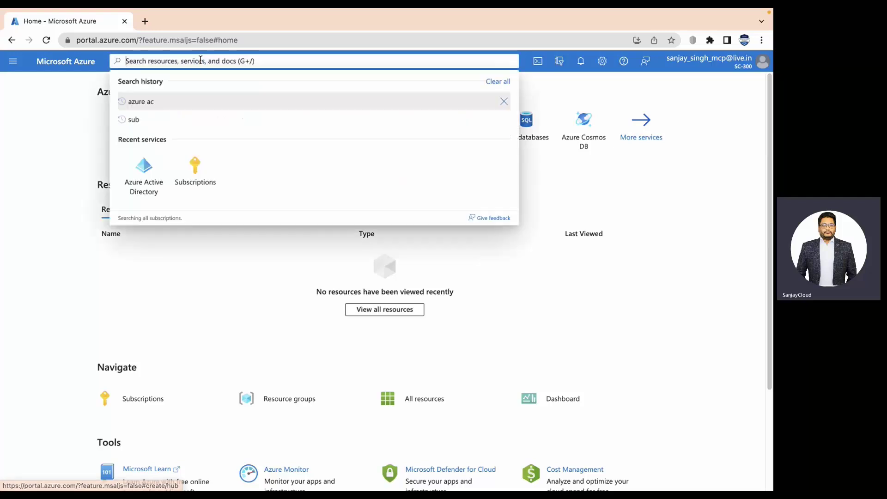
{"action": "type", "text": "azu"}
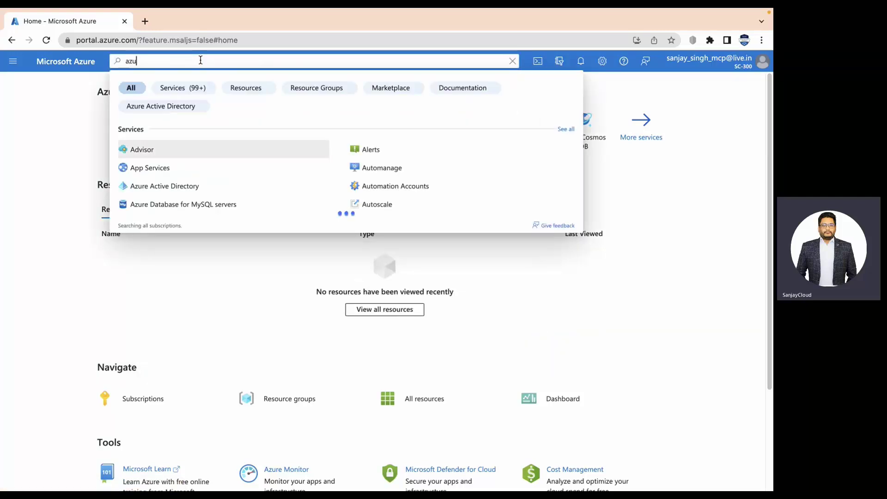
{"action": "type", "text": "re ac"}
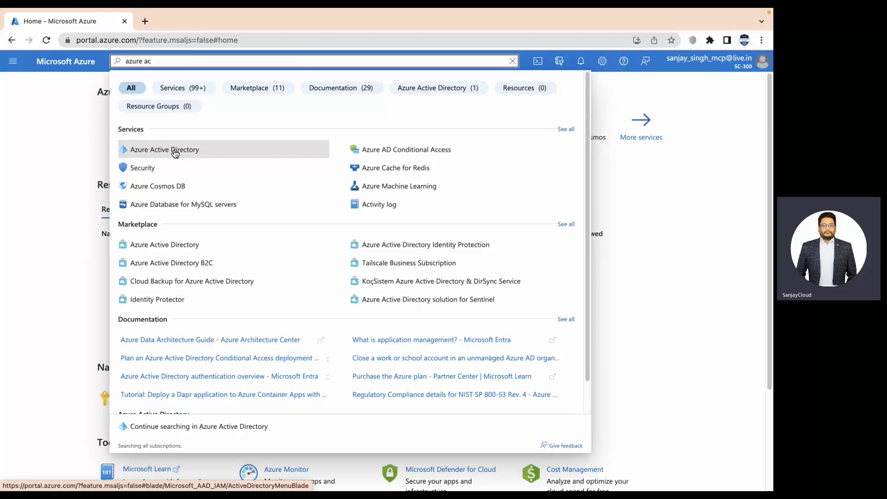
{"action": "left_click", "coordinate": [174, 153]}
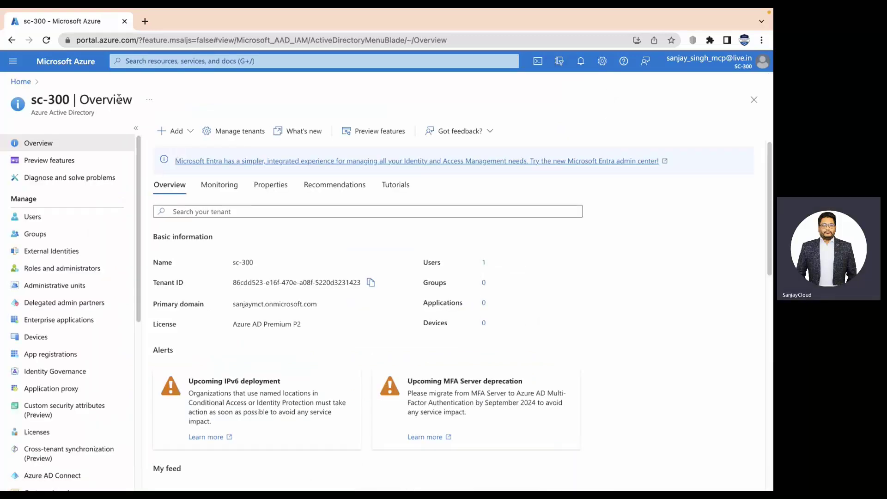
Step: Examine the tenant's name, tenant ID, primary domain and license in its basic information
{"action": "left_click_drag", "start_coordinate": [198, 267], "coordinate": [272, 265]}
{"action": "left_click_drag", "start_coordinate": [233, 282], "coordinate": [368, 283]}
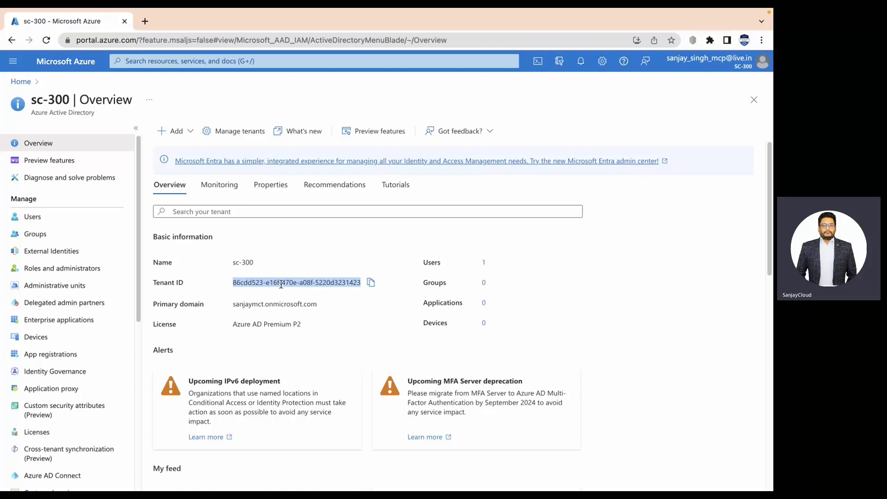
{"action": "left_click_drag", "start_coordinate": [234, 283], "coordinate": [360, 283]}
{"action": "left_click", "coordinate": [279, 282]}
{"action": "left_click_drag", "start_coordinate": [236, 282], "coordinate": [365, 287]}
{"action": "left_click", "coordinate": [177, 305]}
{"action": "left_click_drag", "start_coordinate": [233, 305], "coordinate": [318, 305]}
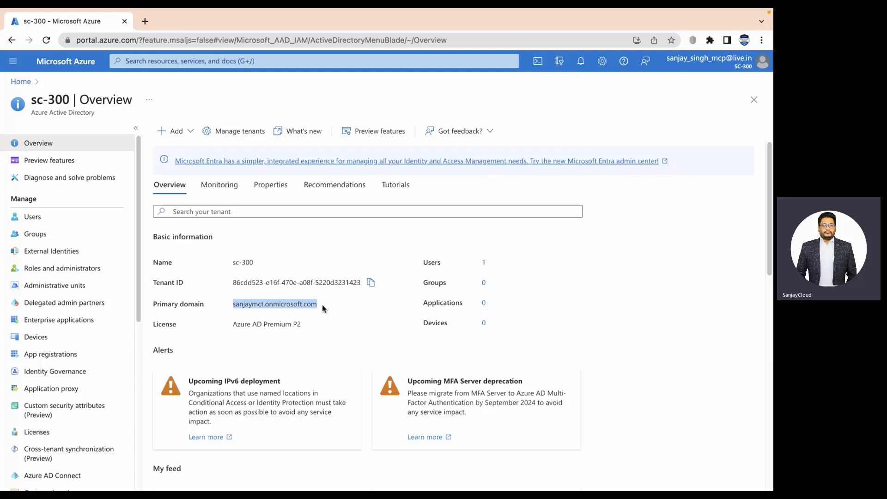
{"action": "left_click", "coordinate": [322, 305]}
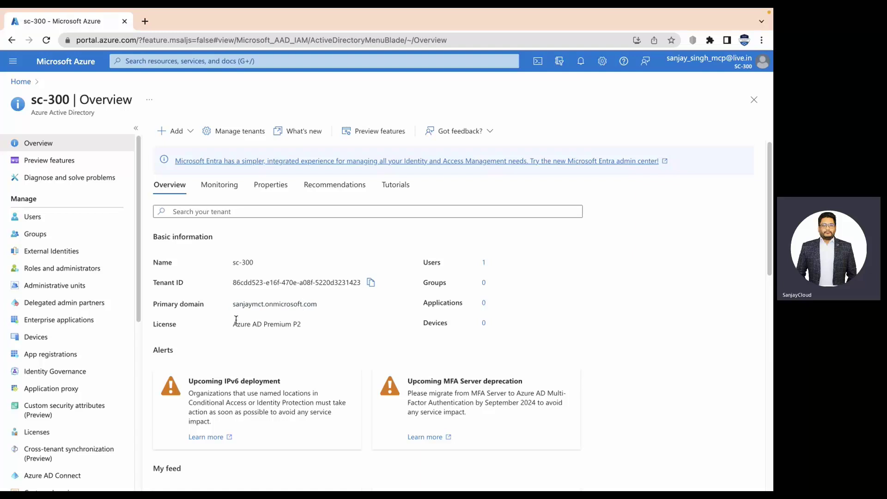
{"action": "left_click_drag", "start_coordinate": [237, 324], "coordinate": [318, 326]}
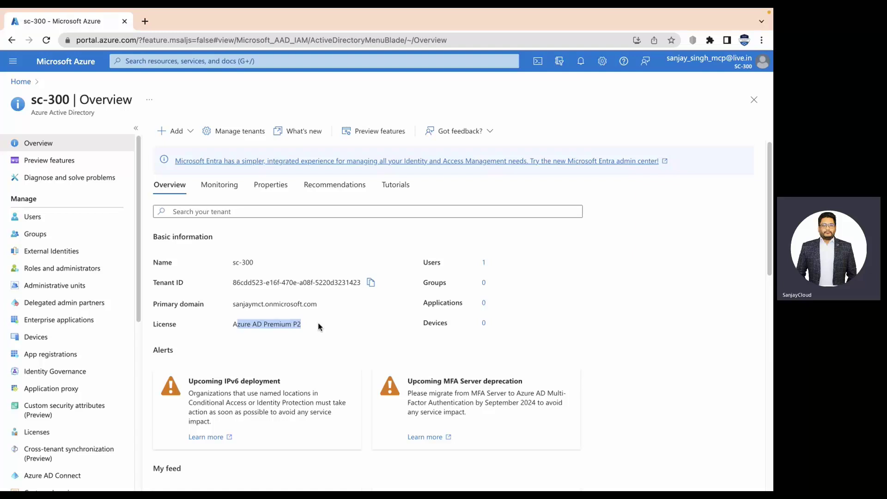
{"action": "left_click", "coordinate": [280, 327]}
{"action": "left_click_drag", "start_coordinate": [236, 325], "coordinate": [311, 328]}
Step: Open the tenant's users and start creating a new internal user with the user name admuser
{"action": "left_click", "coordinate": [46, 219]}
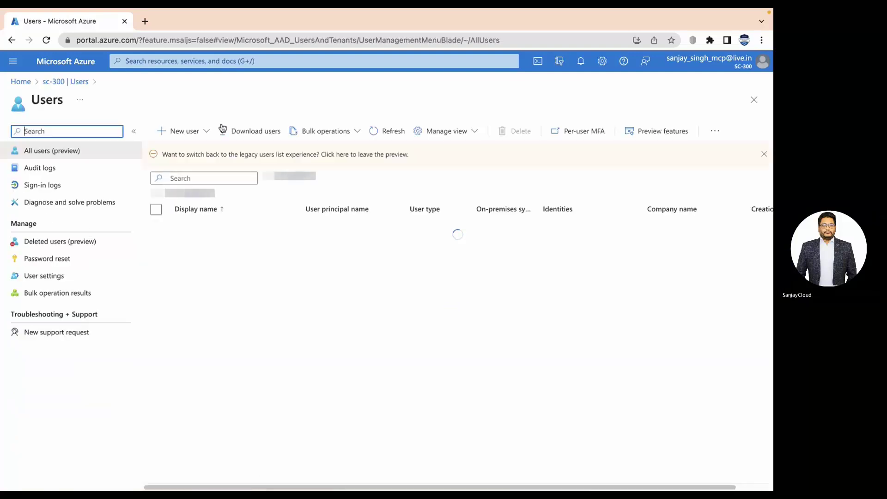
{"action": "left_click", "coordinate": [200, 132]}
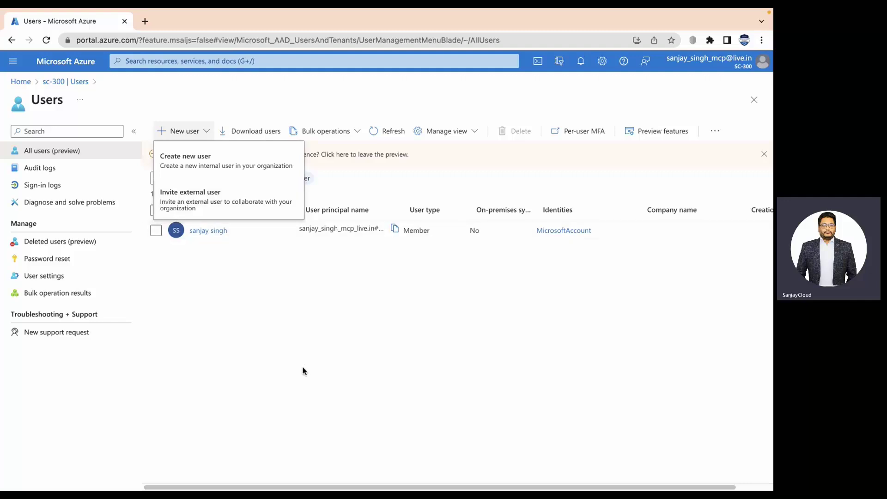
{"action": "left_click", "coordinate": [198, 164]}
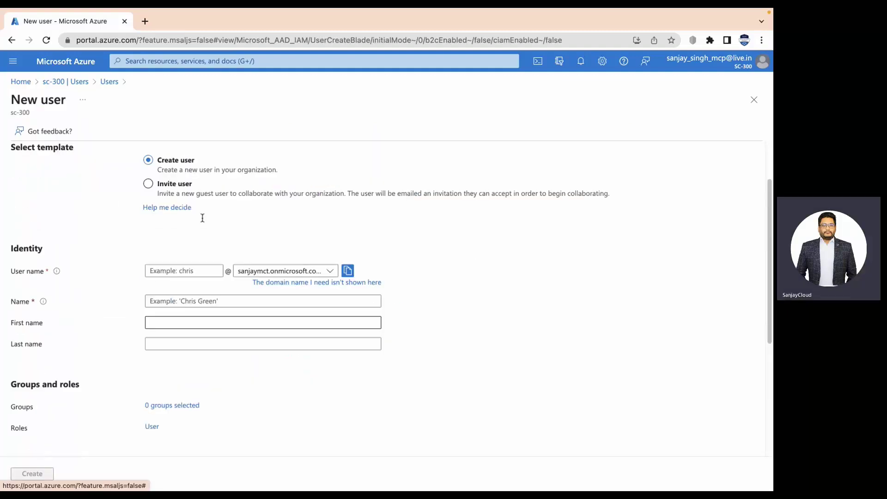
{"action": "type", "text": "ad"}
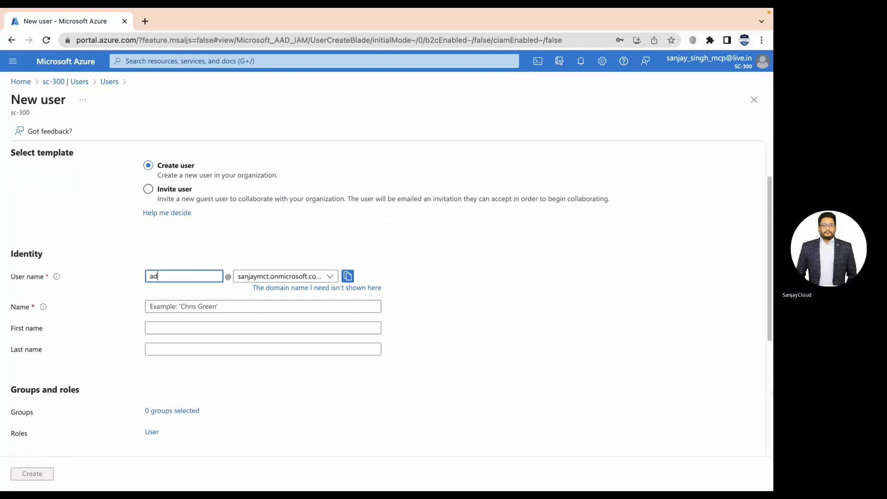
{"action": "type", "text": "muser"}
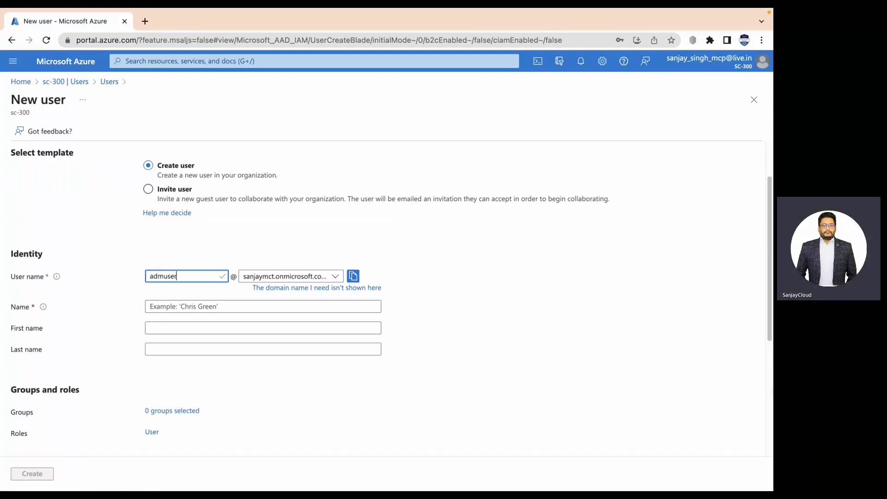
Step: Copy the new user's full user principal name into the untitled TextEdit note and return to the new user form
{"action": "left_click", "coordinate": [353, 276]}
{"action": "key", "text": "ctrl+Left"}
{"action": "left_click_drag", "start_coordinate": [69, 101], "coordinate": [12, 72]}
{"action": "key", "text": "super+v"}
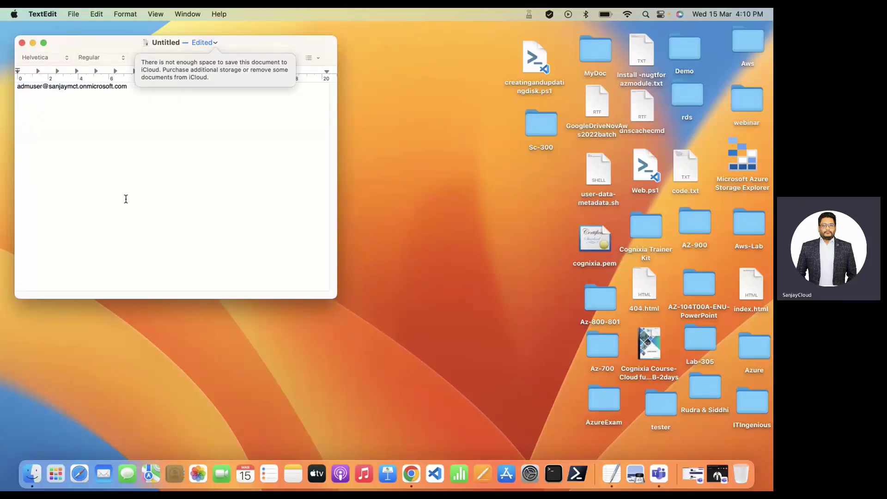
{"action": "key", "text": "ctrl+Right"}
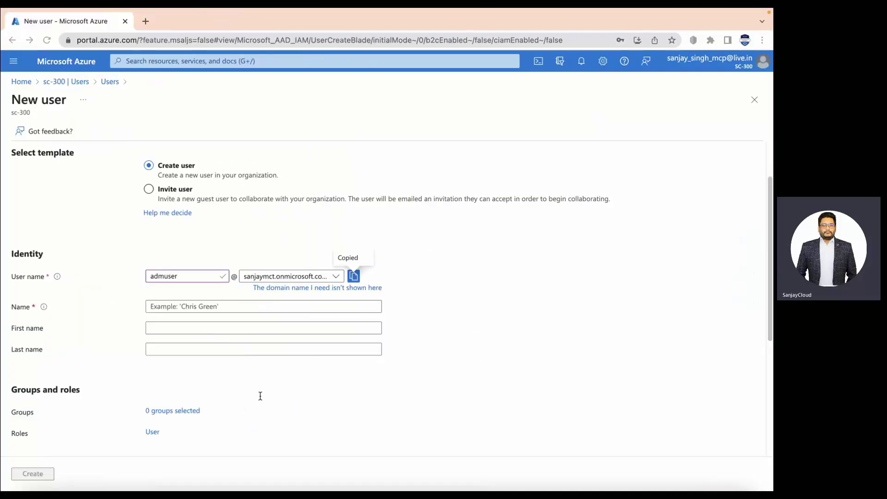
Step: Set the new user's name to admuser and show the auto-generated initial password
{"action": "left_click", "coordinate": [160, 305]}
{"action": "type", "text": "admuser"}
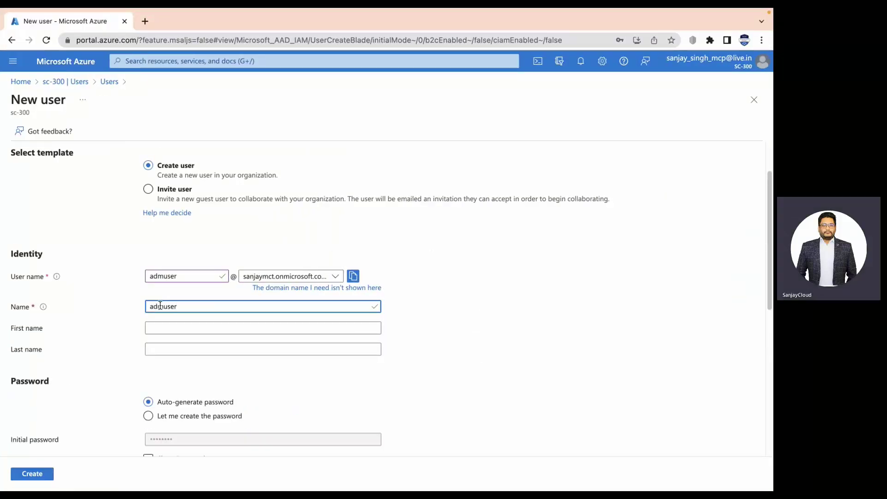
{"action": "scroll", "coordinate": [79, 367], "scroll_direction": "down", "scroll_amount": 2}
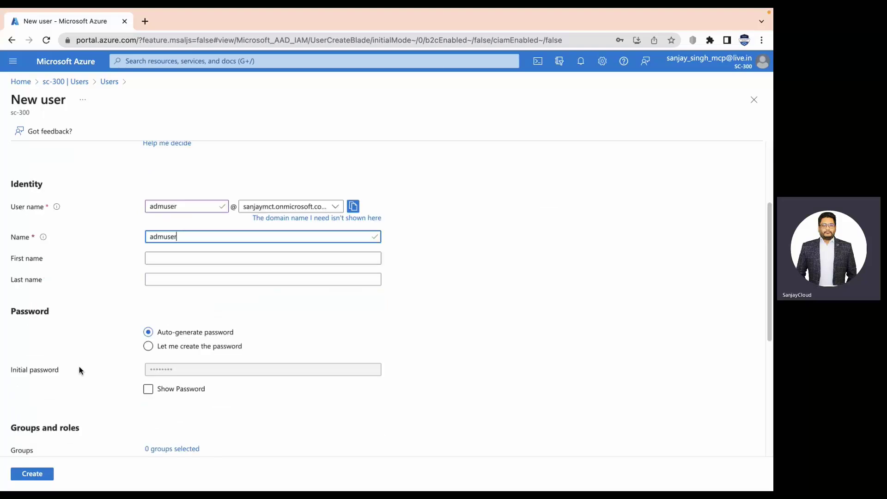
{"action": "scroll", "coordinate": [184, 361], "scroll_direction": "down", "scroll_amount": 1}
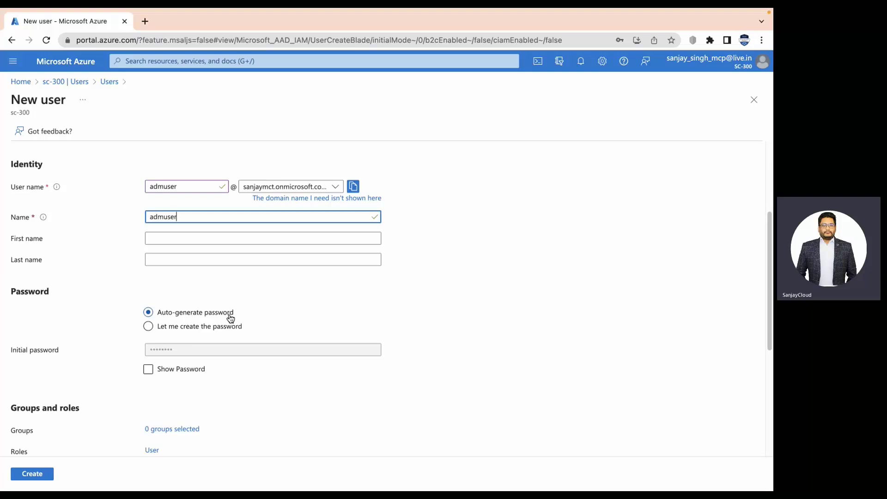
{"action": "left_click", "coordinate": [185, 328]}
{"action": "left_click", "coordinate": [148, 369]}
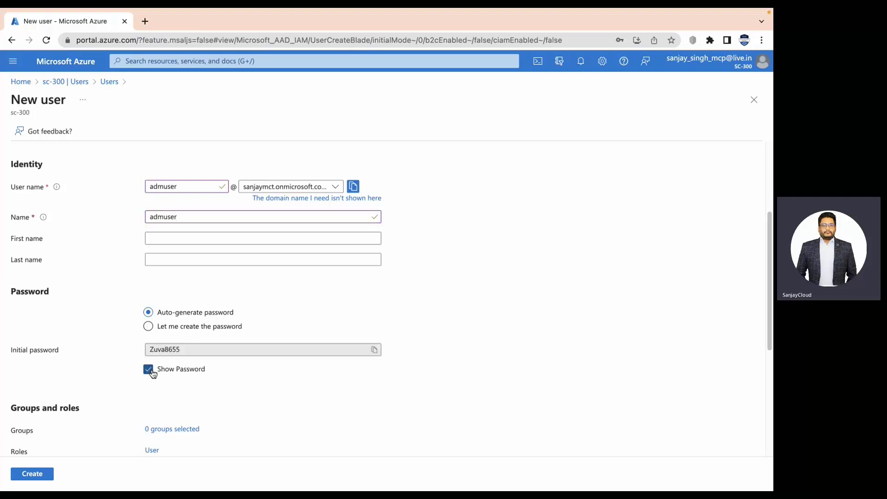
Step: Copy the initial password into the TextEdit note under the user principal name and return to the new user form
{"action": "left_click", "coordinate": [375, 350]}
{"action": "key", "text": "super+Tab"}
{"action": "key", "text": "super+v"}
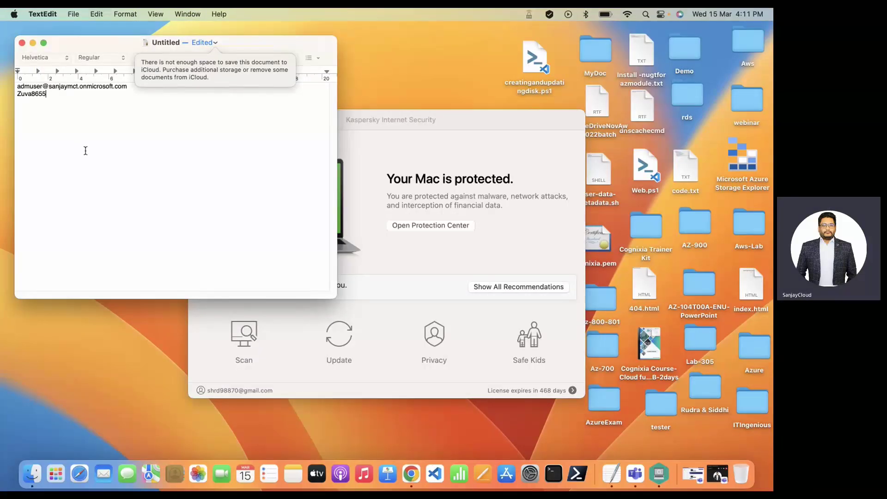
{"action": "left_click_drag", "start_coordinate": [426, 122], "coordinate": [552, 147]}
{"action": "left_click", "coordinate": [334, 144]}
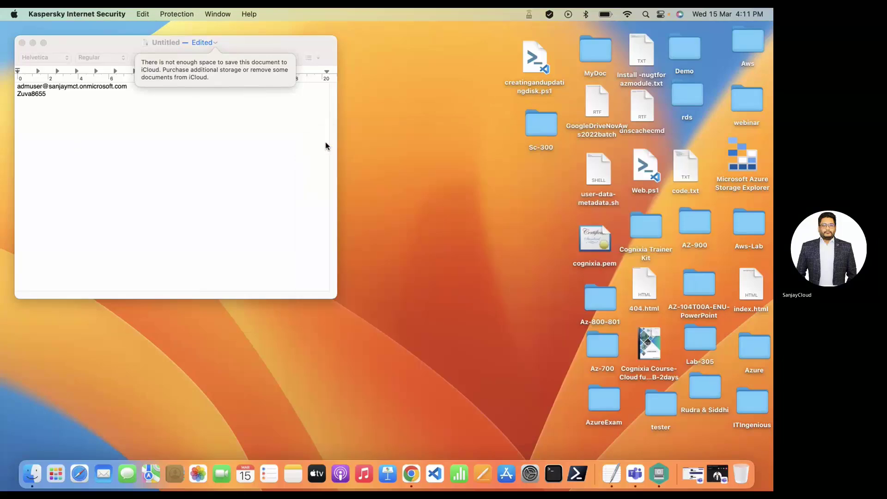
{"action": "key", "text": "super+Tab"}
Step: Review the new user's groups and roles, and set the usage location to United States
{"action": "scroll", "coordinate": [192, 394], "scroll_direction": "down", "scroll_amount": 2}
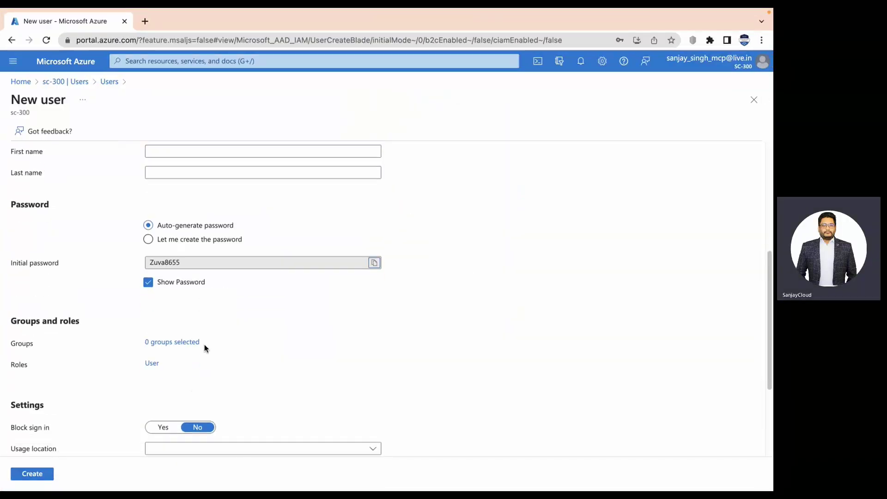
{"action": "scroll", "coordinate": [187, 368], "scroll_direction": "down", "scroll_amount": 2}
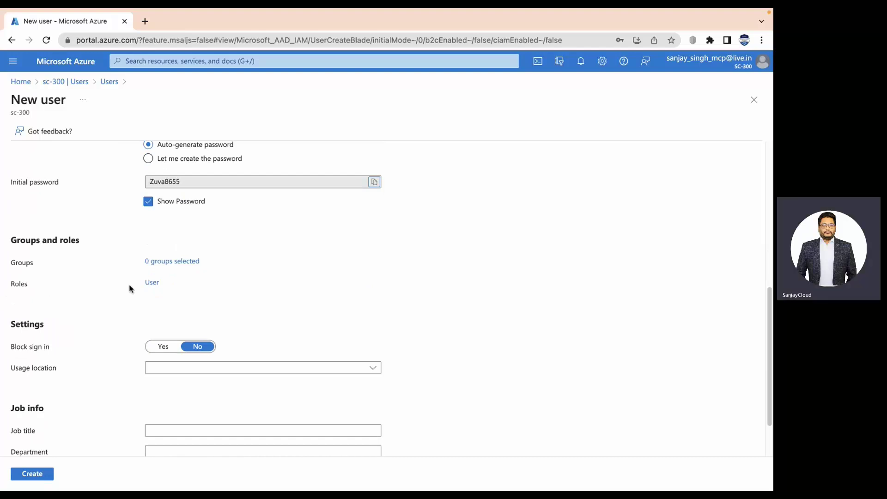
{"action": "left_click_drag", "start_coordinate": [12, 283], "coordinate": [35, 287]}
{"action": "left_click", "coordinate": [24, 287]}
{"action": "left_click_drag", "start_coordinate": [12, 286], "coordinate": [34, 287]}
{"action": "left_click", "coordinate": [158, 294]}
{"action": "scroll", "coordinate": [158, 294], "scroll_direction": "down", "scroll_amount": 3}
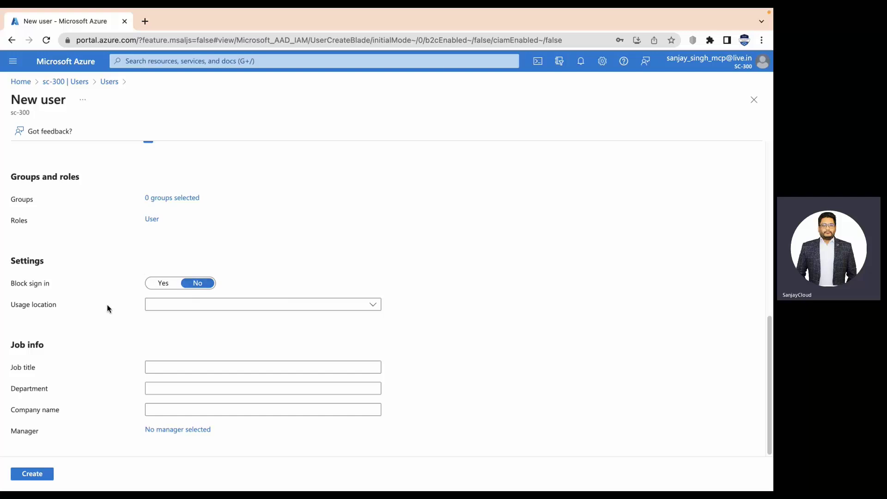
{"action": "left_click", "coordinate": [373, 305]}
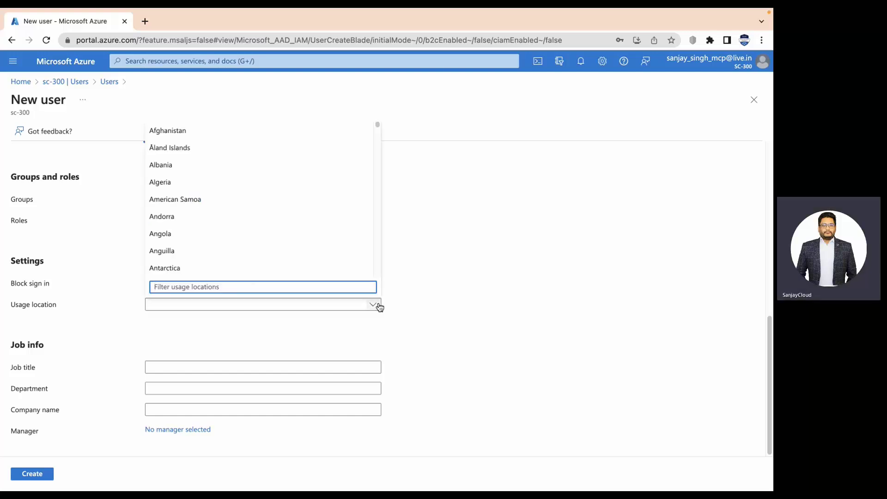
{"action": "type", "text": "unit"}
{"action": "left_click", "coordinate": [173, 267]}
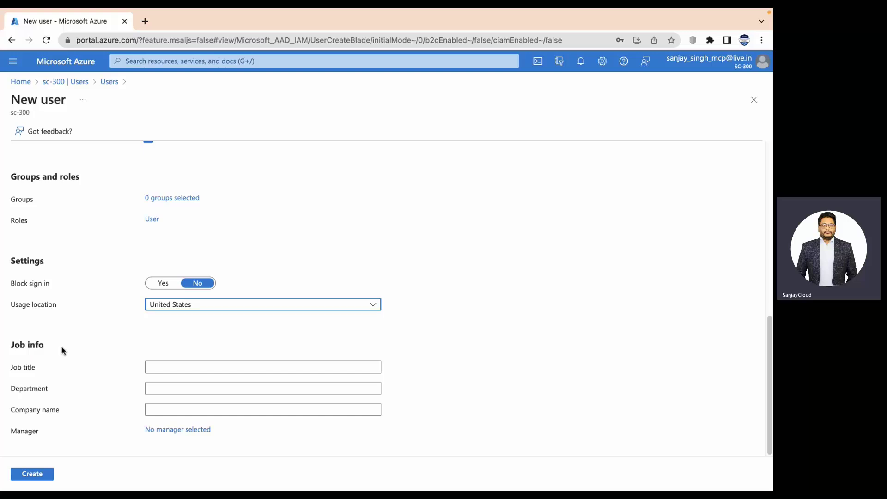
Step: Check the completed form, create the user admuser and refresh the users list
{"action": "scroll", "coordinate": [62, 347], "scroll_direction": "up", "scroll_amount": 8}
{"action": "scroll", "coordinate": [54, 323], "scroll_direction": "down", "scroll_amount": 3}
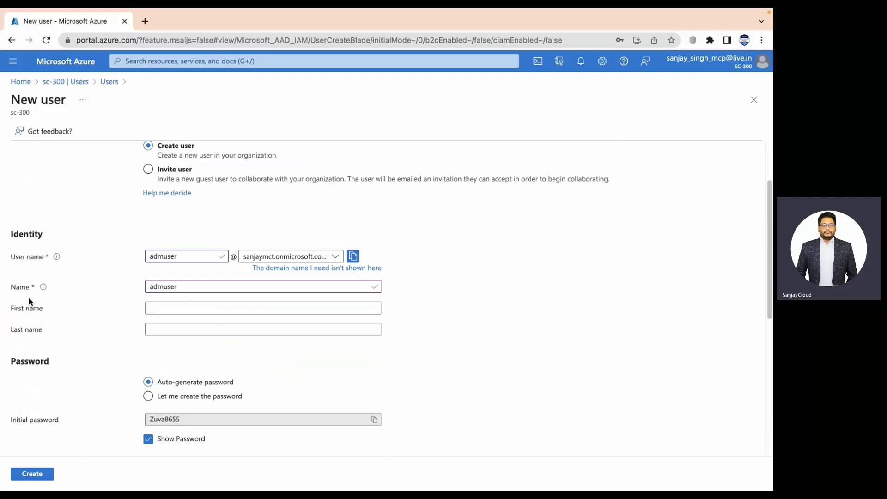
{"action": "scroll", "coordinate": [47, 311], "scroll_direction": "down", "scroll_amount": 8}
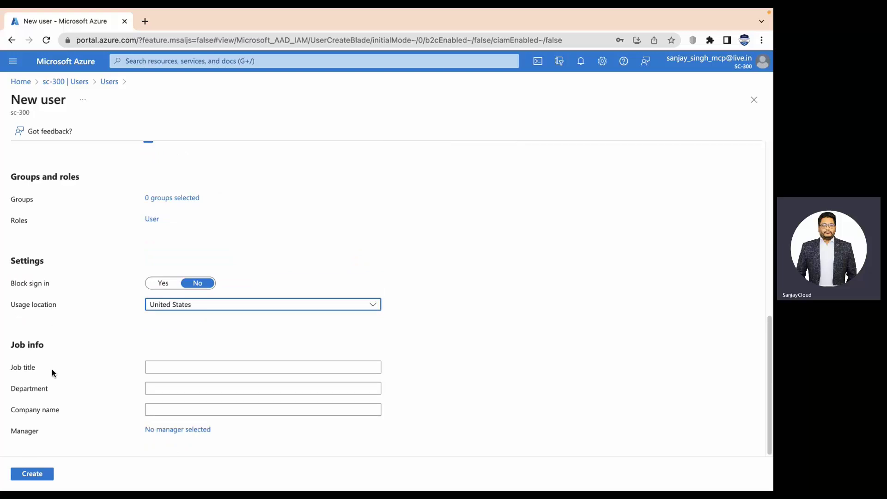
{"action": "left_click", "coordinate": [29, 482]}
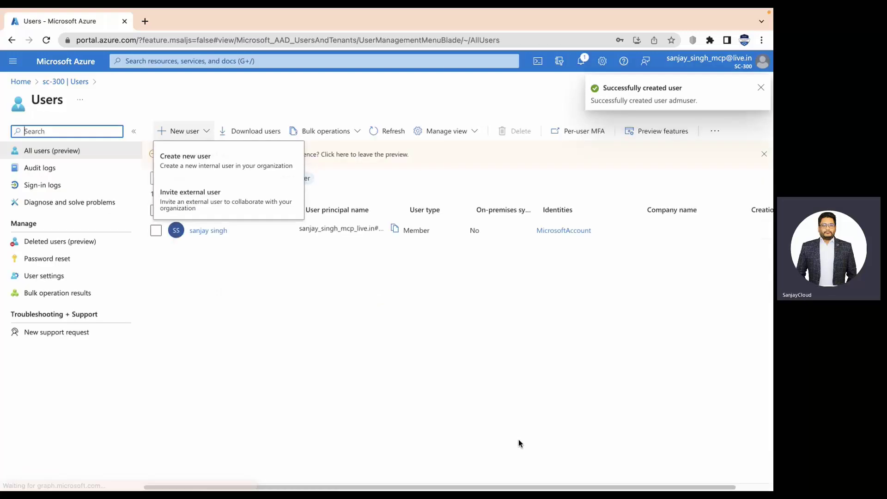
{"action": "left_click", "coordinate": [270, 326]}
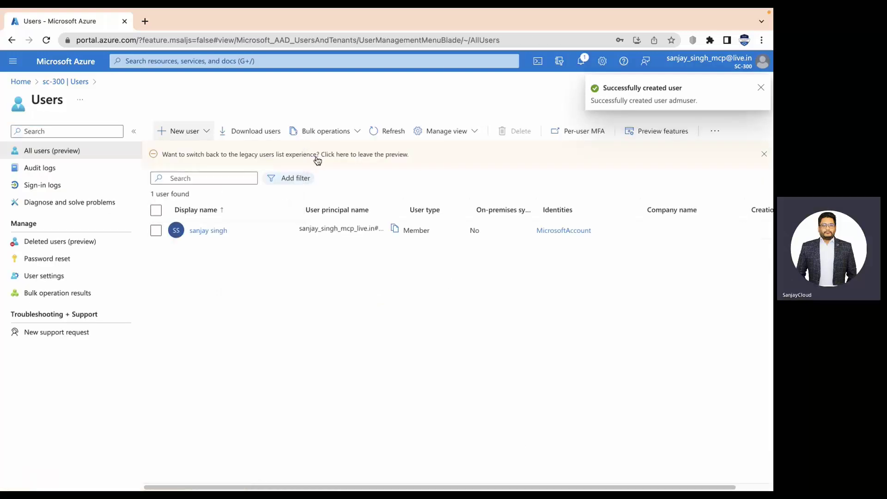
{"action": "left_click", "coordinate": [393, 132]}
{"action": "left_click", "coordinate": [393, 132]}
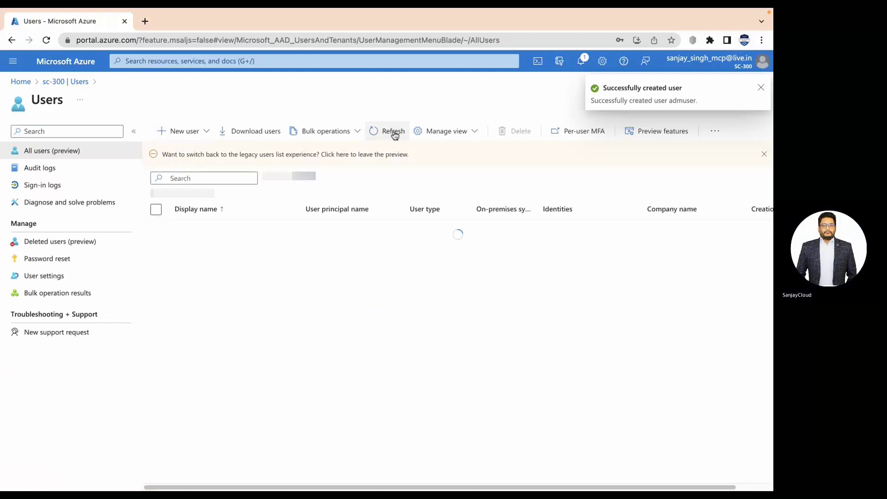
{"action": "left_click", "coordinate": [393, 132]}
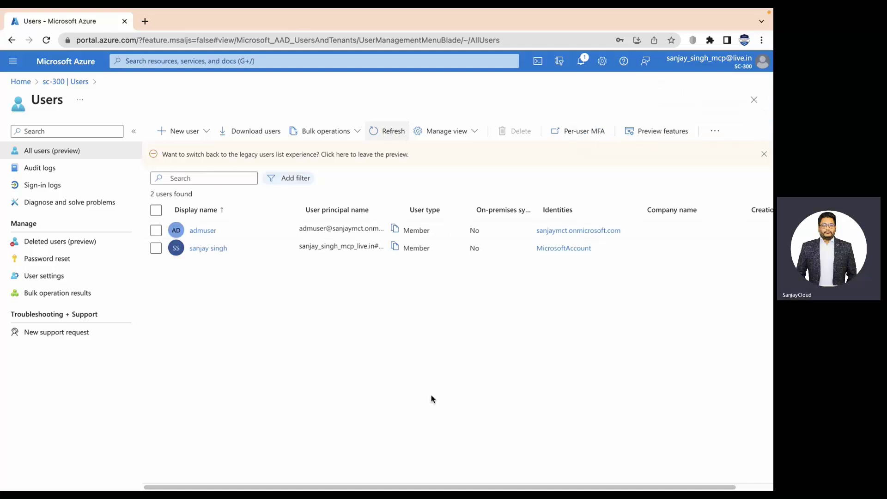
Step: Open a new incognito browser window and load portal.azure.com
{"action": "left_click", "coordinate": [761, 41]}
{"action": "left_click", "coordinate": [631, 93]}
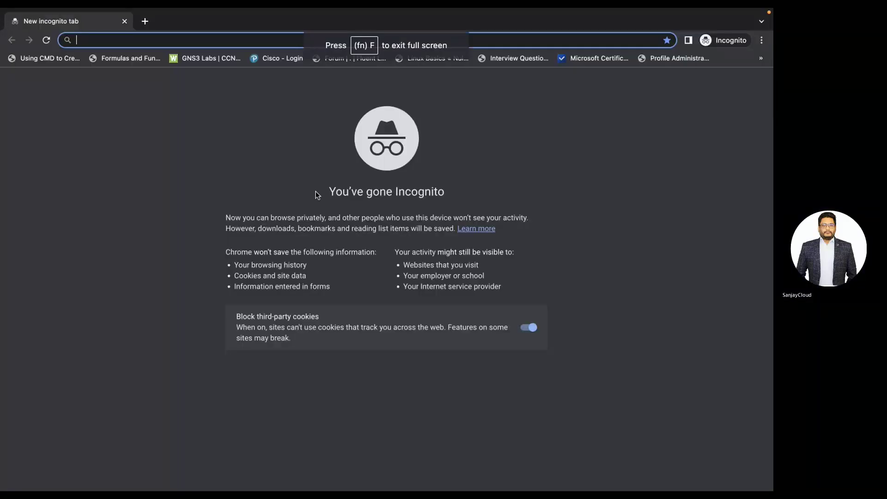
{"action": "type", "text": "portal.azure.com"}
{"action": "key", "text": "Return"}
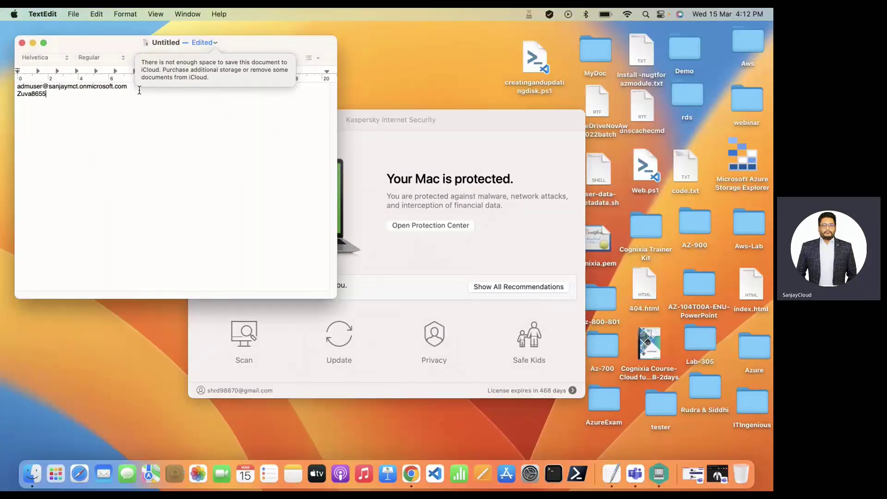
Step: Copy the user principal name from the TextEdit note and submit it as the account on the incognito Azure sign-in page
{"action": "left_click_drag", "start_coordinate": [139, 91], "coordinate": [17, 92]}
{"action": "left_click", "coordinate": [37, 87]}
{"action": "left_click_drag", "start_coordinate": [129, 89], "coordinate": [18, 88]}
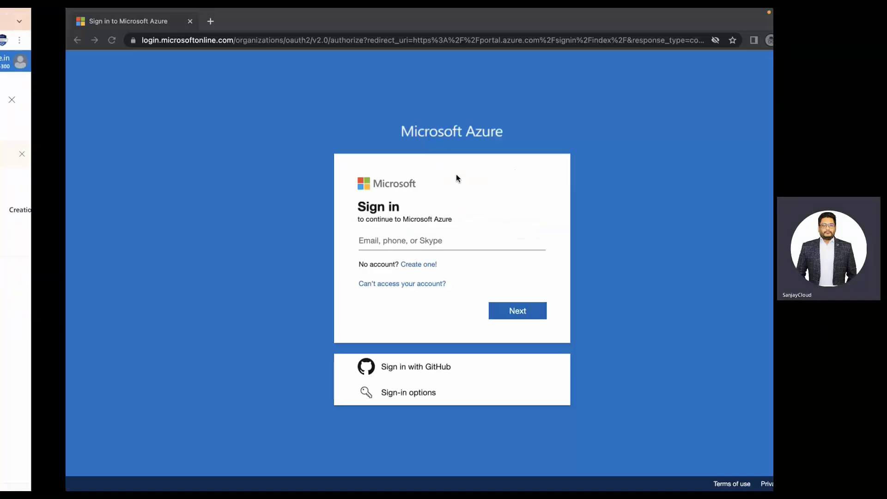
{"action": "left_click", "coordinate": [392, 244]}
{"action": "key", "text": "super+v"}
{"action": "left_click", "coordinate": [525, 311]}
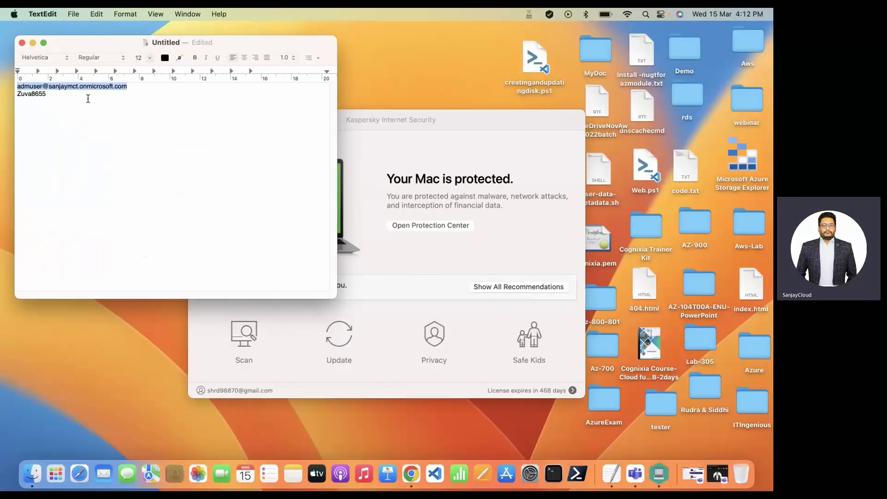
Step: Copy the initial password from the TextEdit note and submit it on the Azure sign-in page
{"action": "left_click_drag", "start_coordinate": [87, 95], "coordinate": [11, 95]}
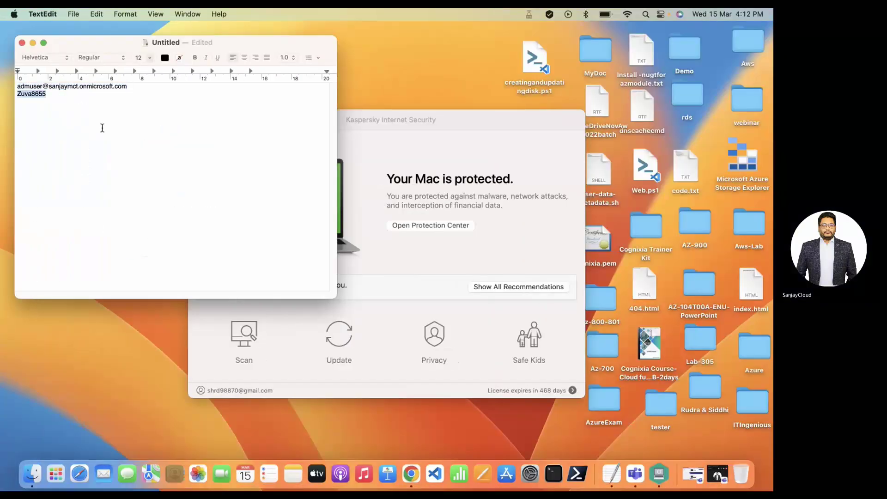
{"action": "key", "text": "ctrl+Right"}
{"action": "key", "text": "ctrl+Right"}
{"action": "key", "text": "super+v"}
{"action": "left_click", "coordinate": [460, 339]}
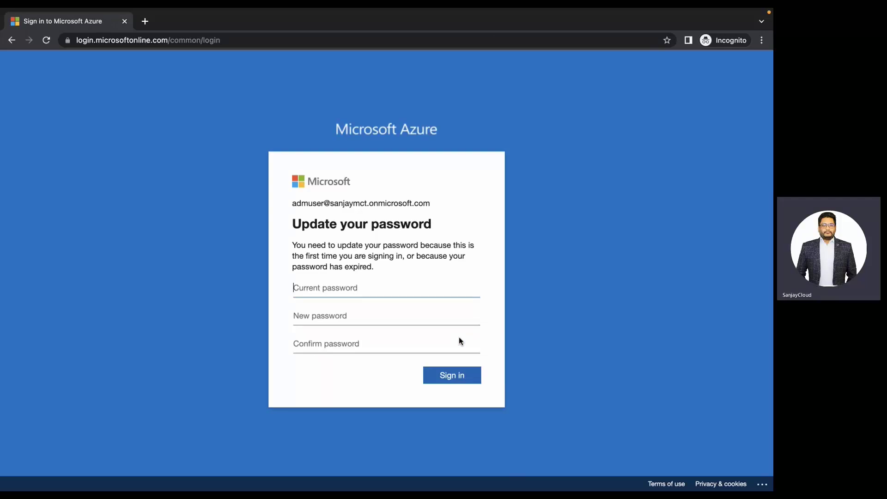
Step: Update the account password by entering the current password and a new, confirmed password, and decline to stay signed in
{"action": "left_click", "coordinate": [341, 289]}
{"action": "key", "text": "ctrl+v"}
{"action": "left_click", "coordinate": [341, 315]}
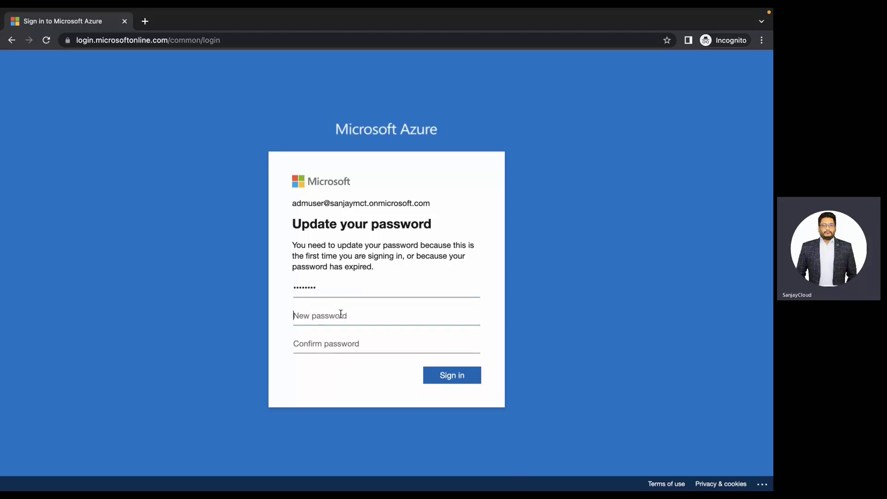
{"action": "type", "text": "••••••••••••"}
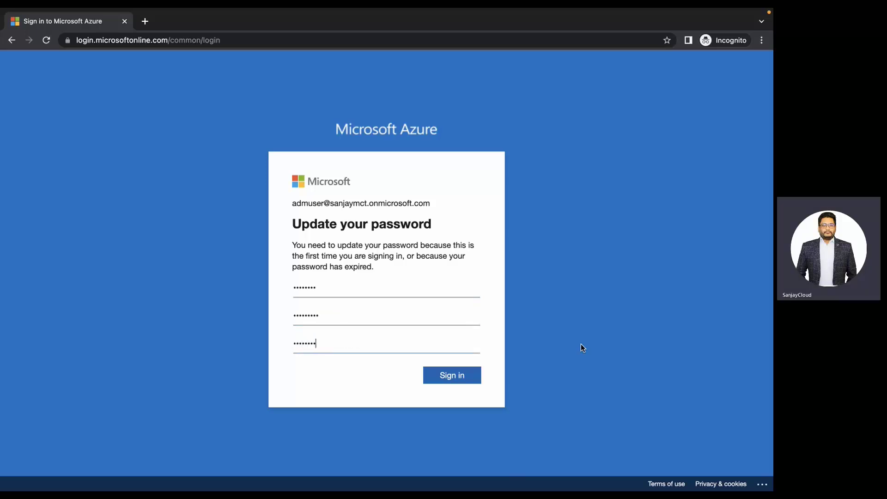
{"action": "type", "text": "••••••"}
{"action": "left_click", "coordinate": [467, 377]}
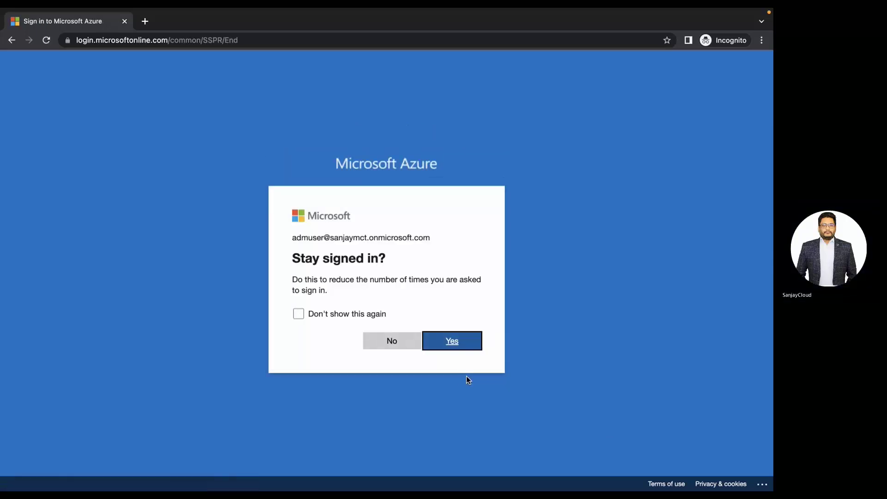
{"action": "left_click", "coordinate": [409, 340]}
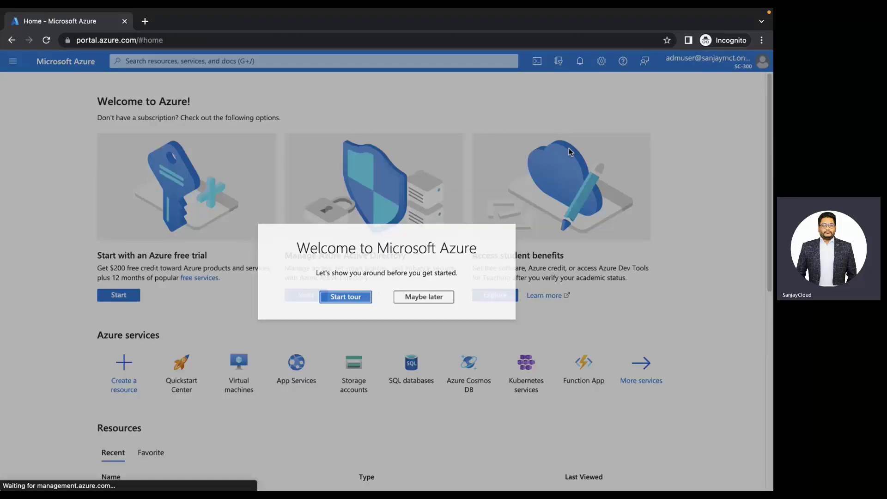
Step: Postpone the welcome tour and open the users list of the sc-300 Azure Active Directory tenant
{"action": "left_click", "coordinate": [424, 296]}
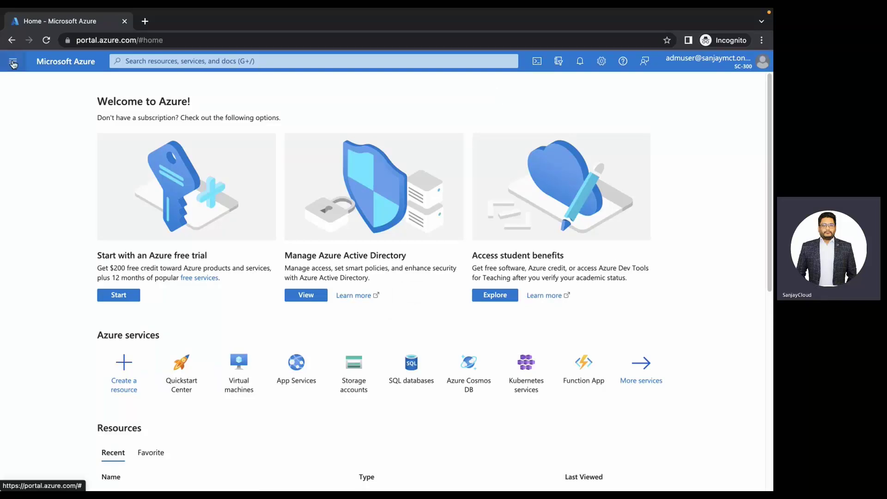
{"action": "left_click", "coordinate": [13, 62]}
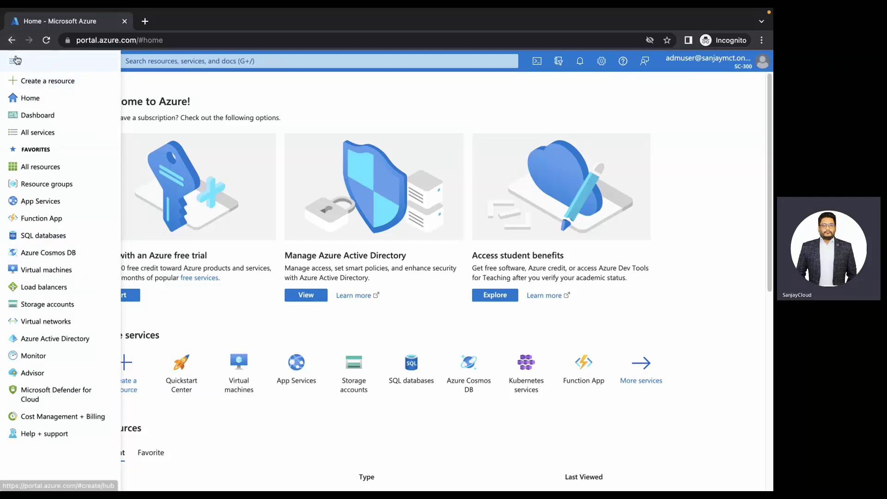
{"action": "left_click", "coordinate": [37, 341]}
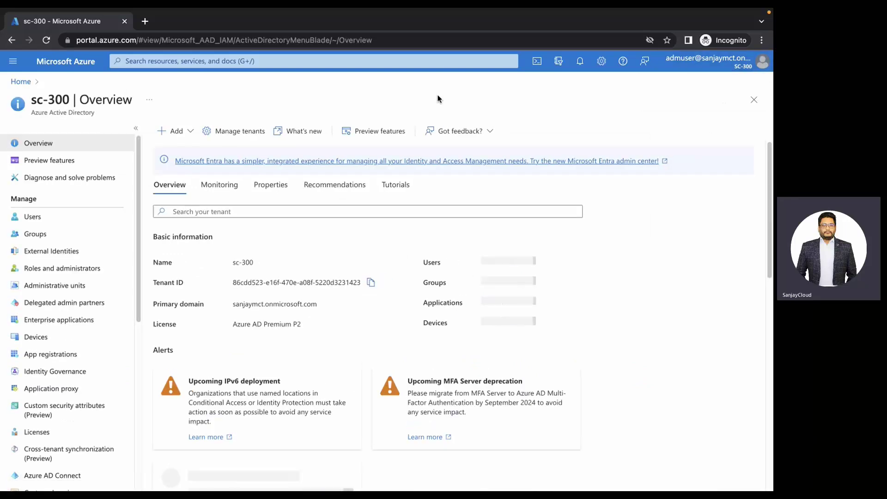
{"action": "left_click", "coordinate": [16, 217]}
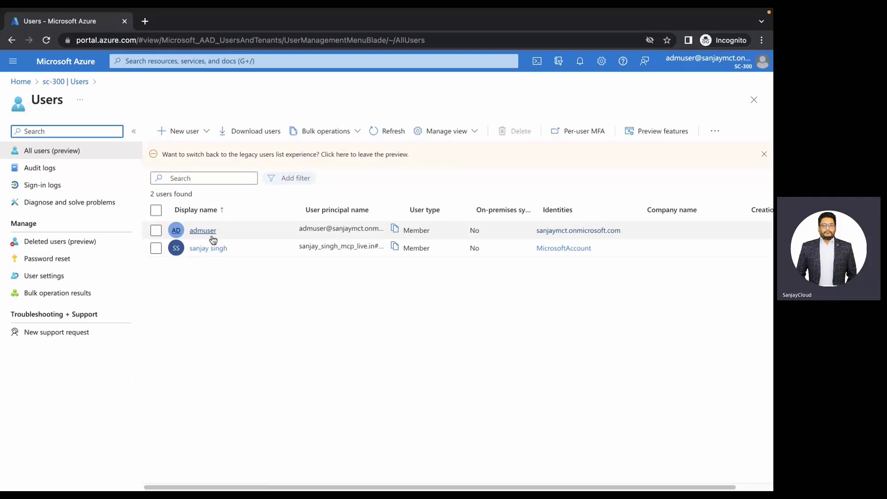
Step: Check which new-user options, audit logs and sign-in logs admuser can access in the tenant
{"action": "left_click", "coordinate": [190, 131]}
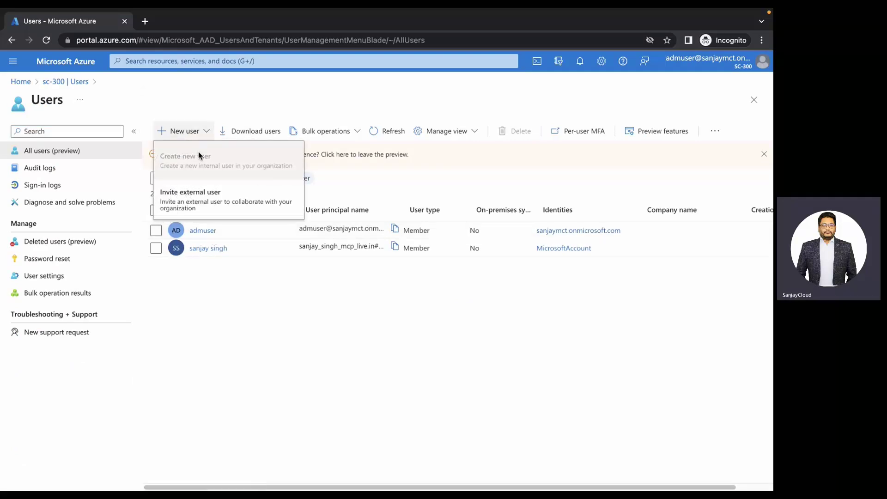
{"action": "left_click", "coordinate": [318, 328]}
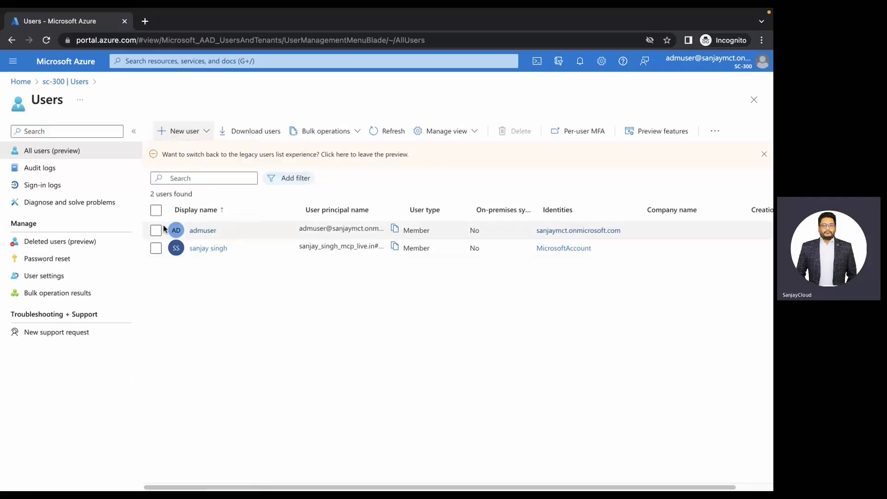
{"action": "left_click", "coordinate": [40, 167]}
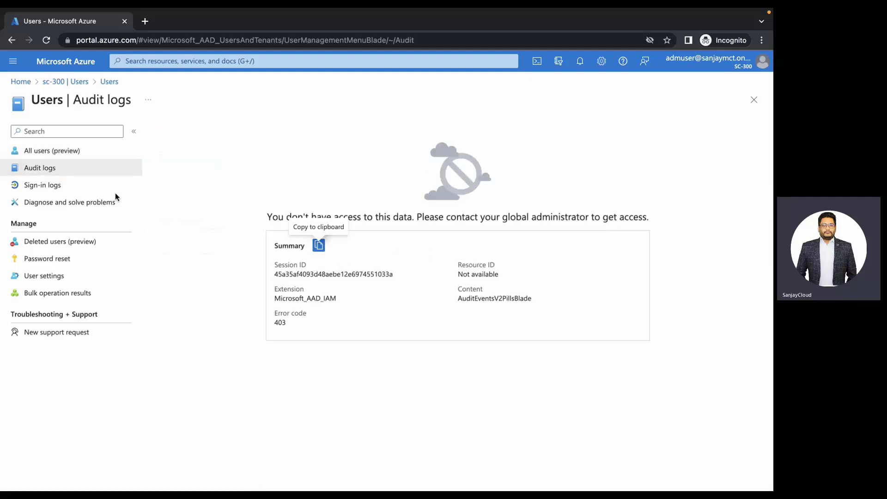
{"action": "left_click", "coordinate": [40, 189]}
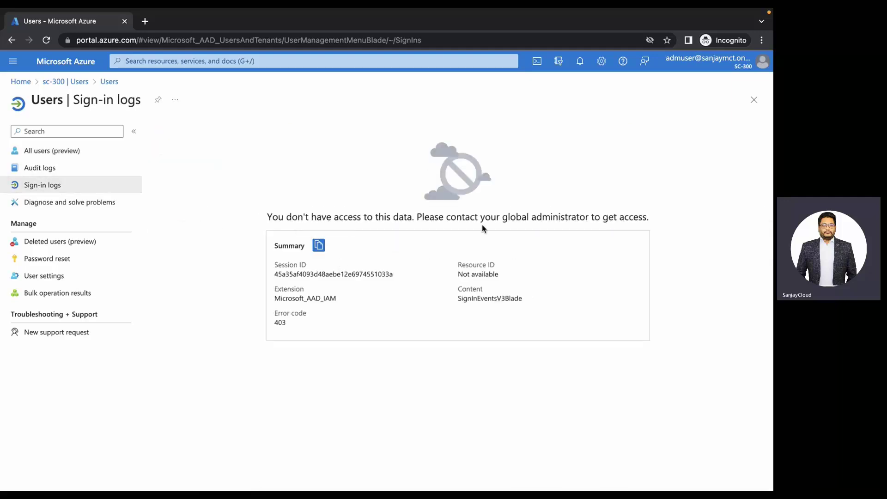
Step: Examine the tenant's user settings and return to the sc-300 overview
{"action": "left_click", "coordinate": [38, 273]}
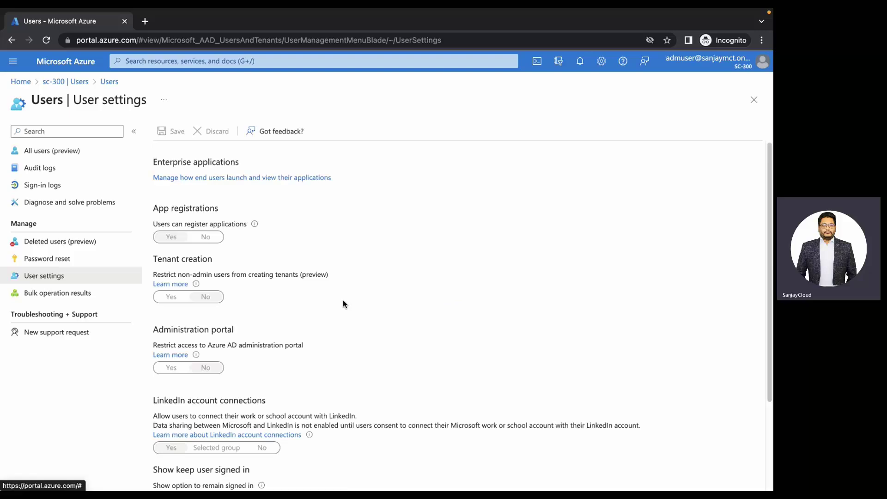
{"action": "scroll", "coordinate": [342, 301], "scroll_direction": "down", "scroll_amount": 3}
{"action": "scroll", "coordinate": [246, 282], "scroll_direction": "up", "scroll_amount": 3}
{"action": "scroll", "coordinate": [214, 302], "scroll_direction": "down", "scroll_amount": 3}
{"action": "scroll", "coordinate": [213, 323], "scroll_direction": "up", "scroll_amount": 3}
{"action": "left_click", "coordinate": [62, 82]}
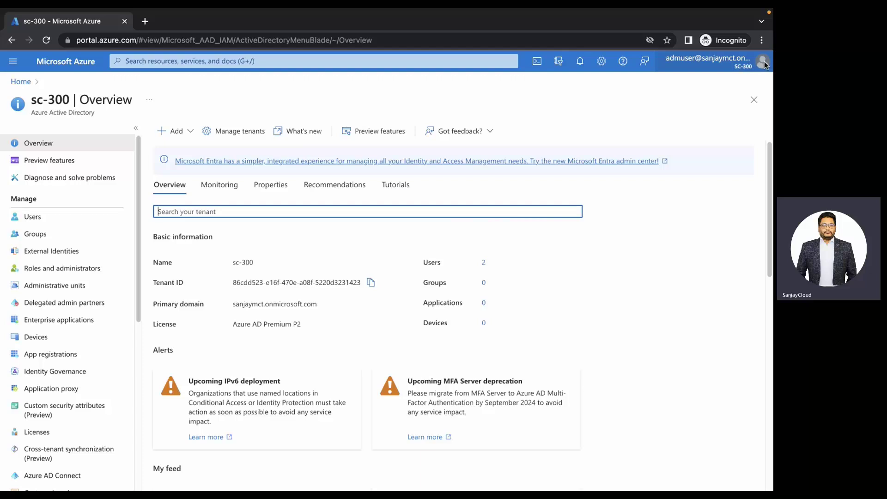
{"action": "mouse_move", "coordinate": [764, 65]}
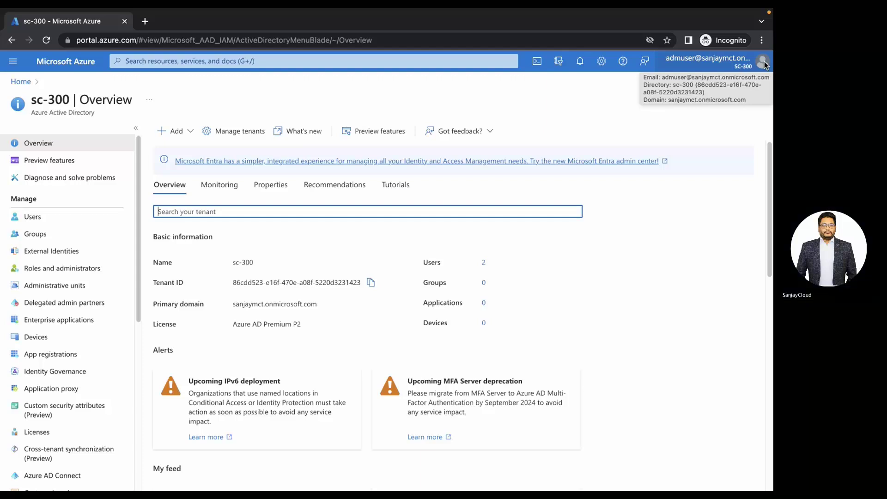
Step: Switch to the Microsoft Teams meeting and stop its recording
{"action": "key", "text": "super+Tab"}
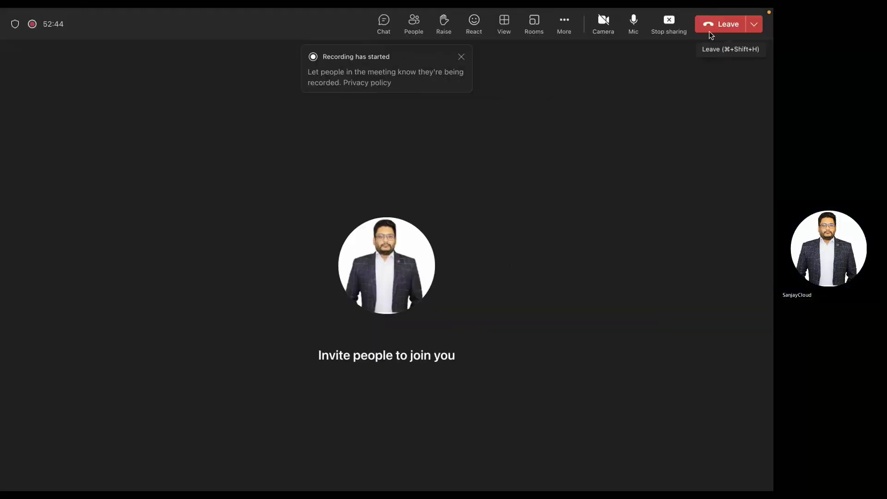
{"action": "left_click", "coordinate": [568, 25]}
{"action": "mouse_move", "coordinate": [573, 55]}
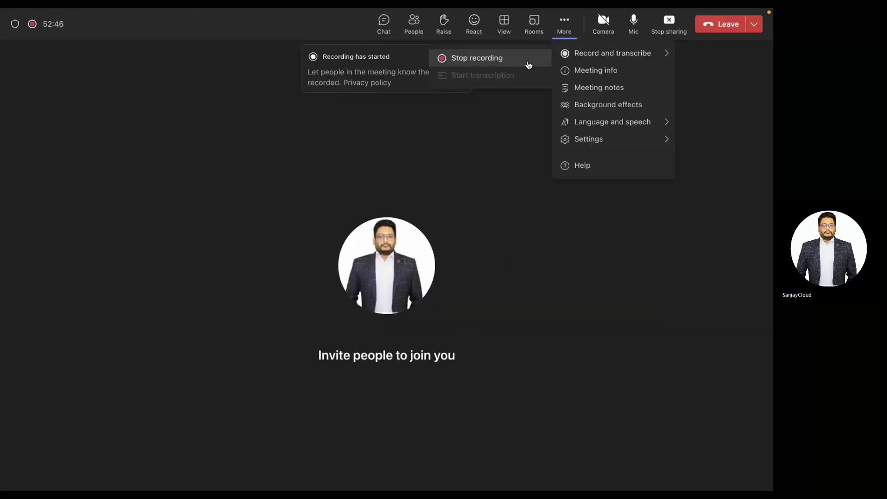
{"action": "left_click", "coordinate": [515, 62]}
{"action": "left_click", "coordinate": [450, 267]}
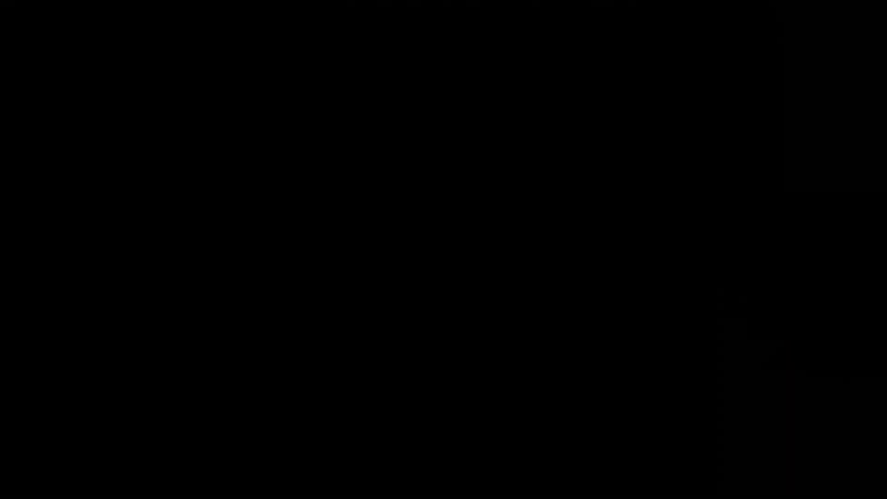